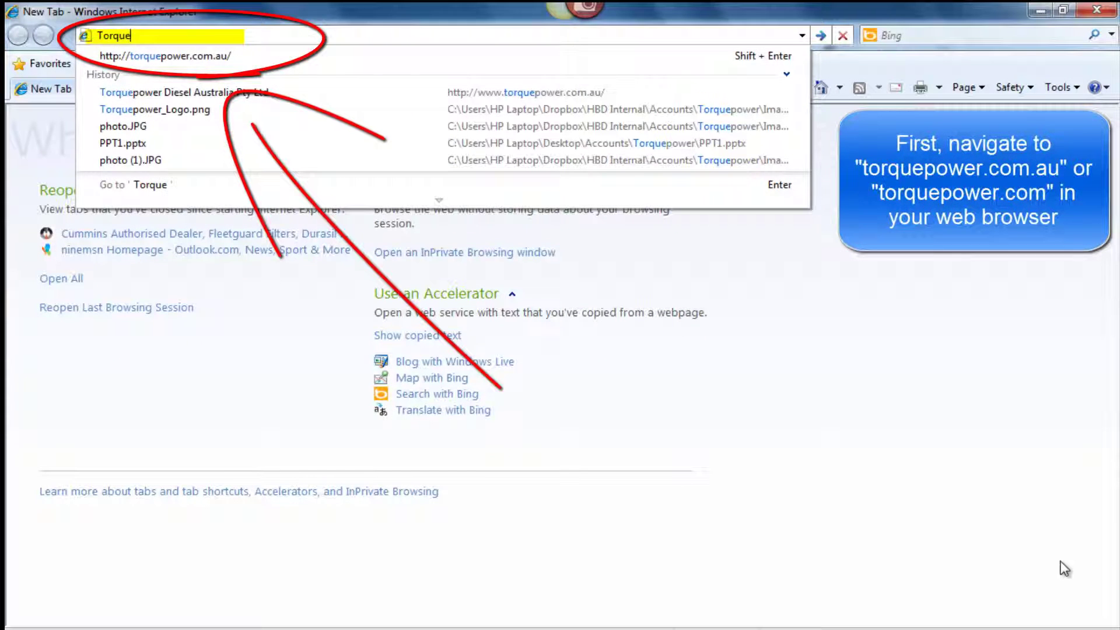
pyautogui.write('om.au')
# Load torquepower.com.au and go to the Clessie Online parts store
pyautogui.press('Return')
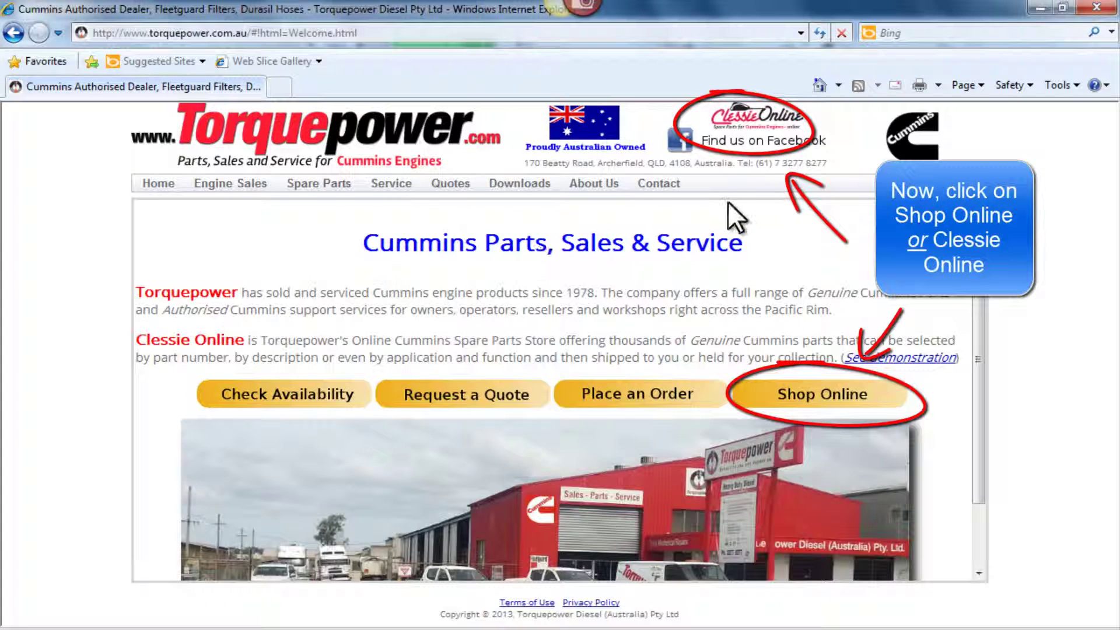
pyautogui.click(759, 130)
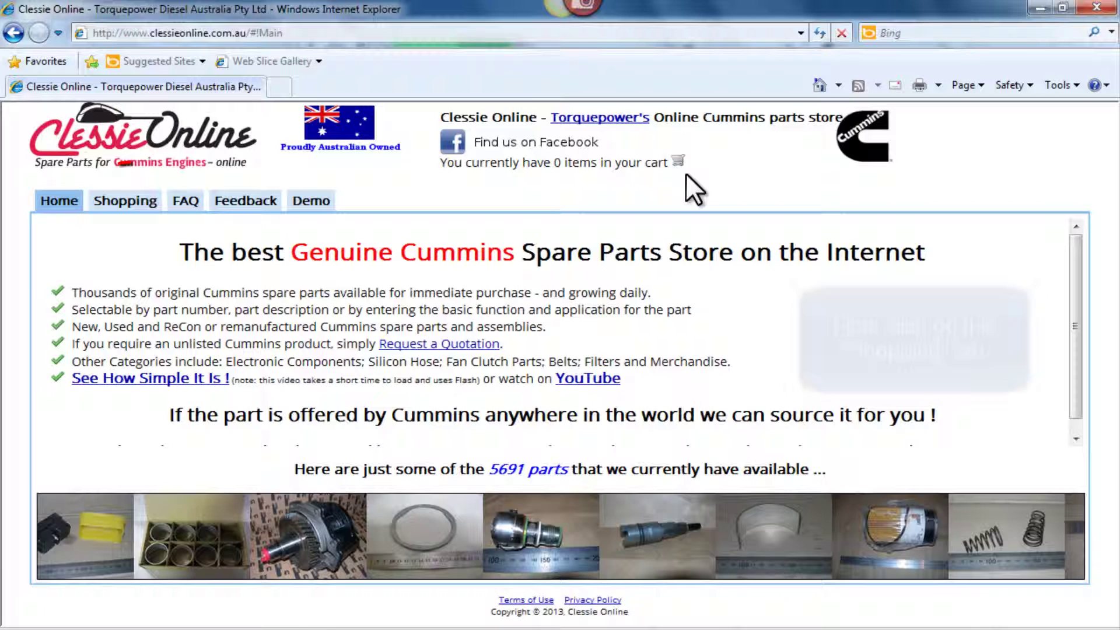
# In Shopping, set Category to CUMMINS Parts, searching by Application and Function
pyautogui.click(126, 201)
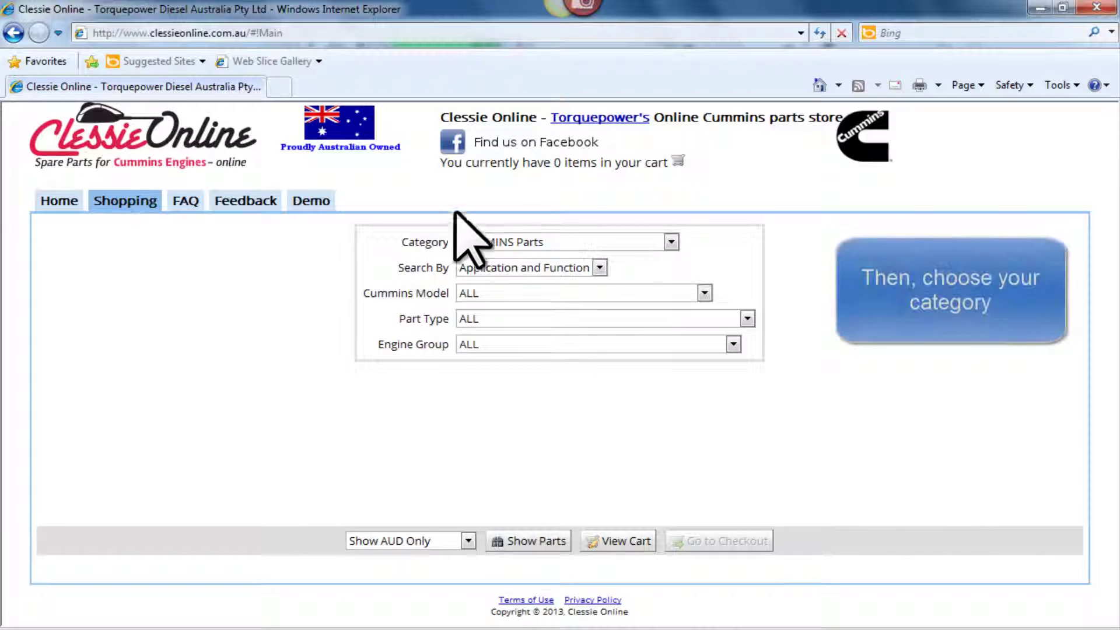
pyautogui.click(671, 242)
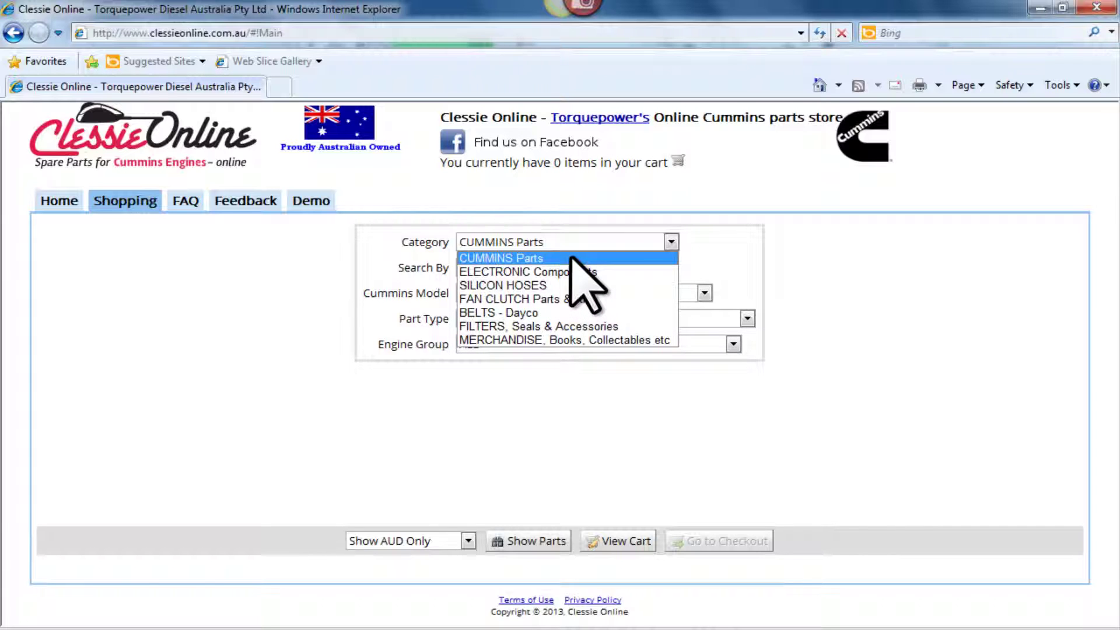
pyautogui.click(574, 259)
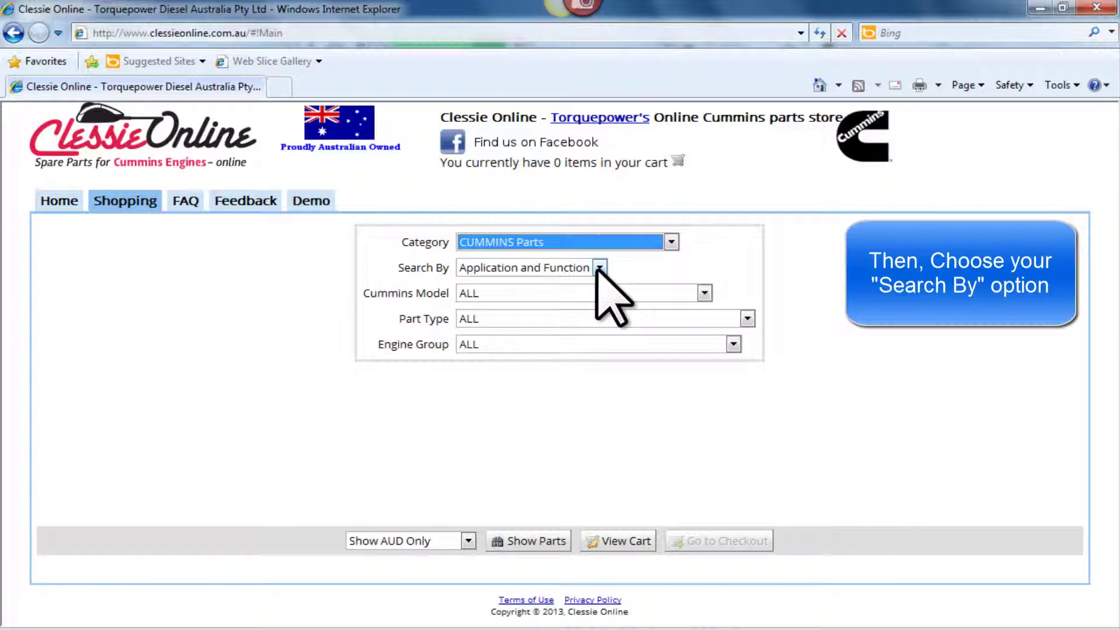
pyautogui.click(600, 268)
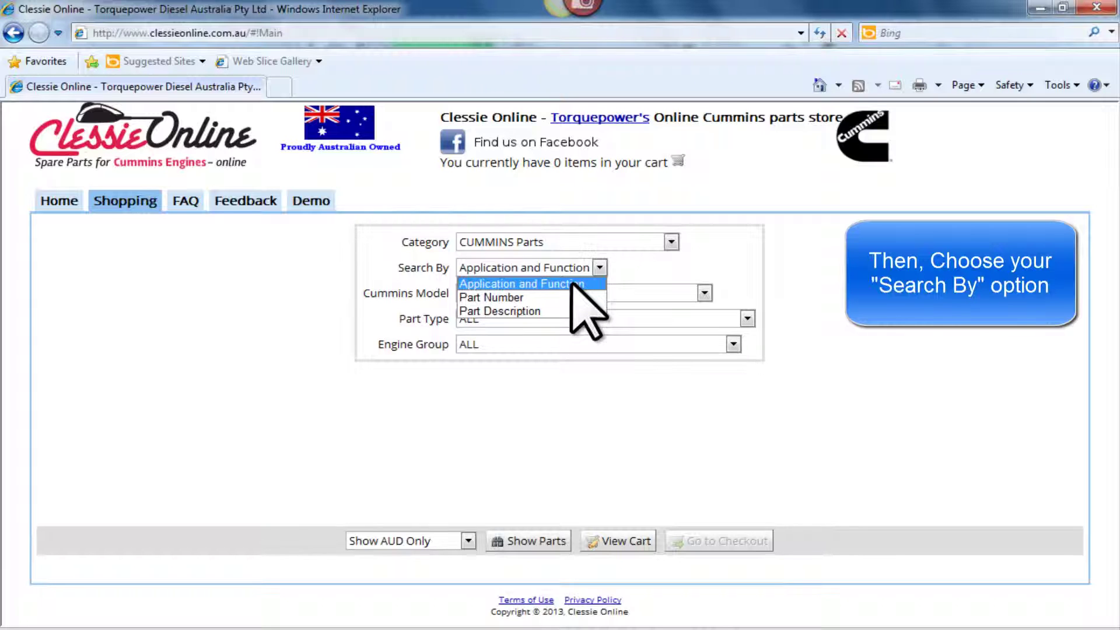
pyautogui.click(573, 286)
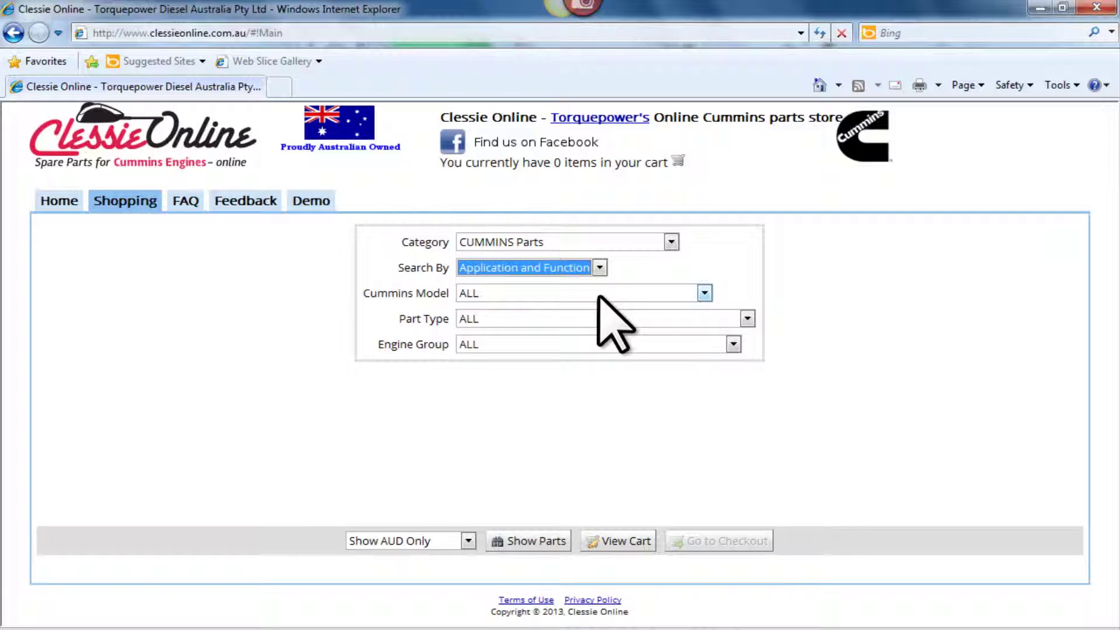
pyautogui.click(705, 293)
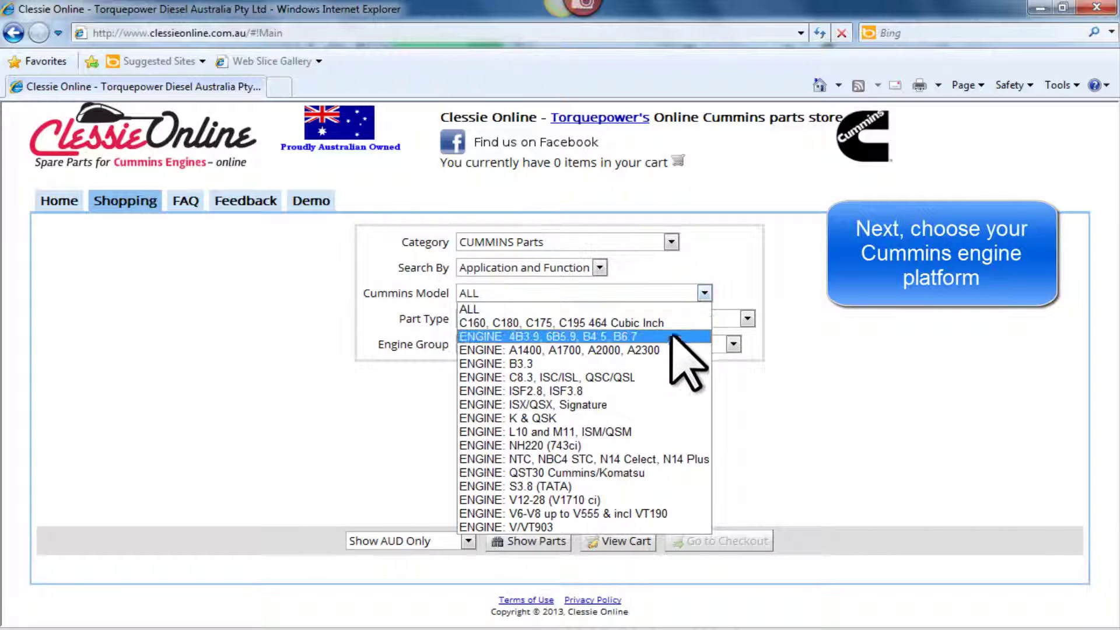
# Choose model ENGINE: ISX/QSX, Signature, part type AIR COMPRESSORS, engine group ALL
pyautogui.click(630, 406)
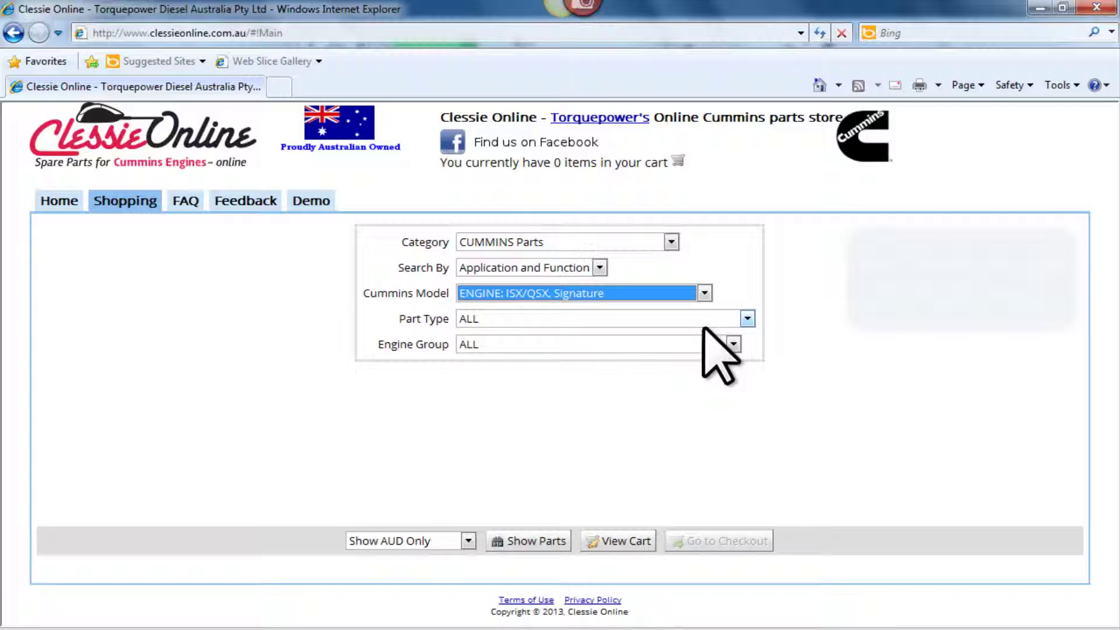
pyautogui.click(747, 319)
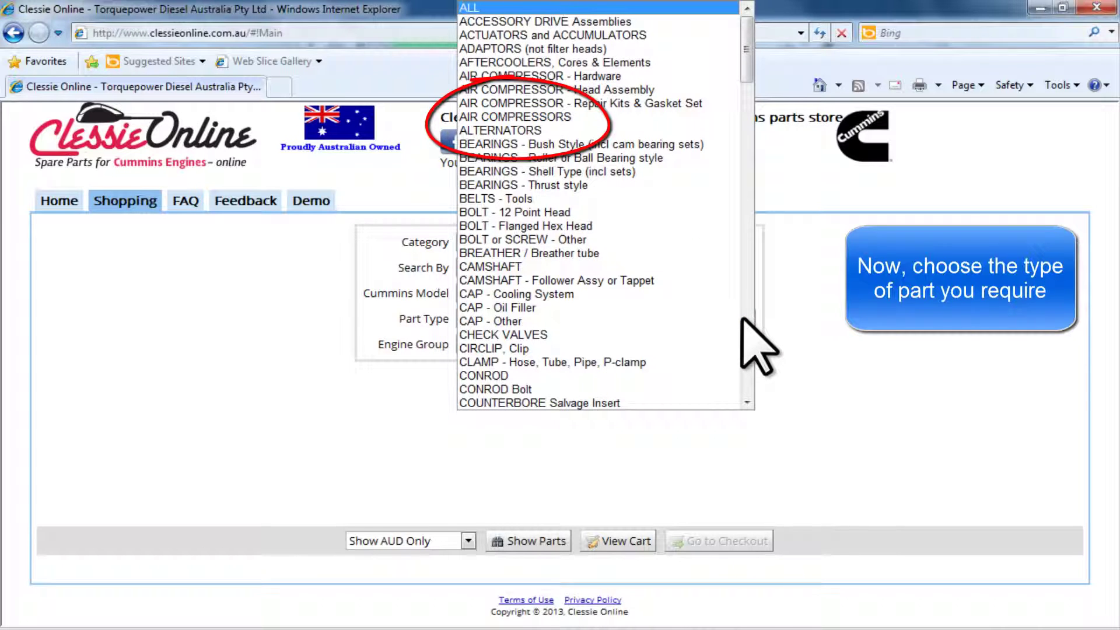
pyautogui.click(584, 118)
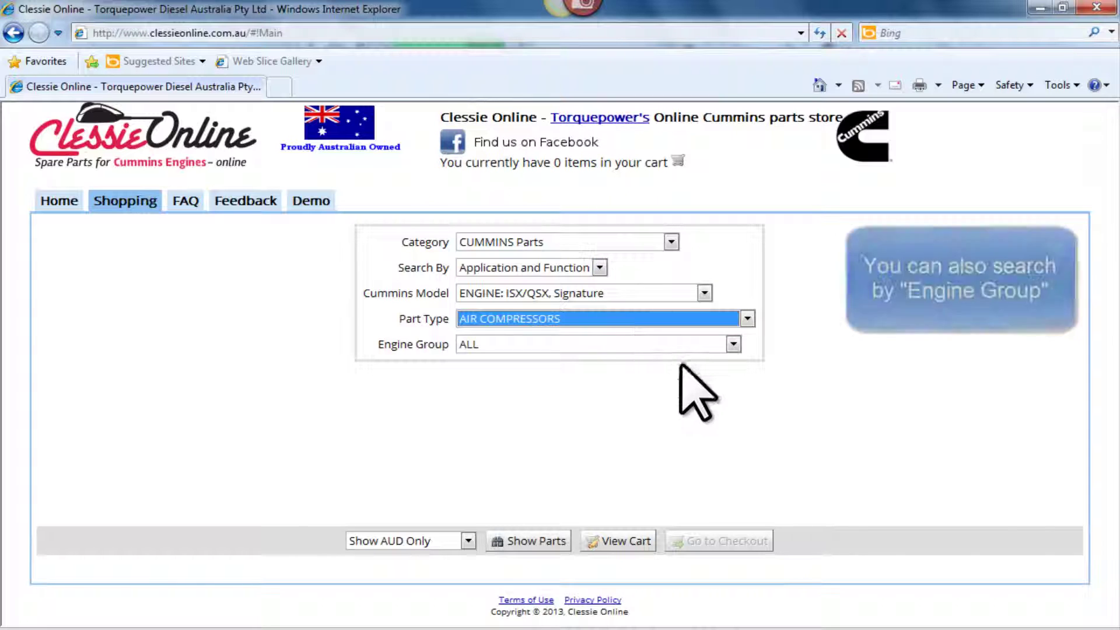
pyautogui.click(734, 345)
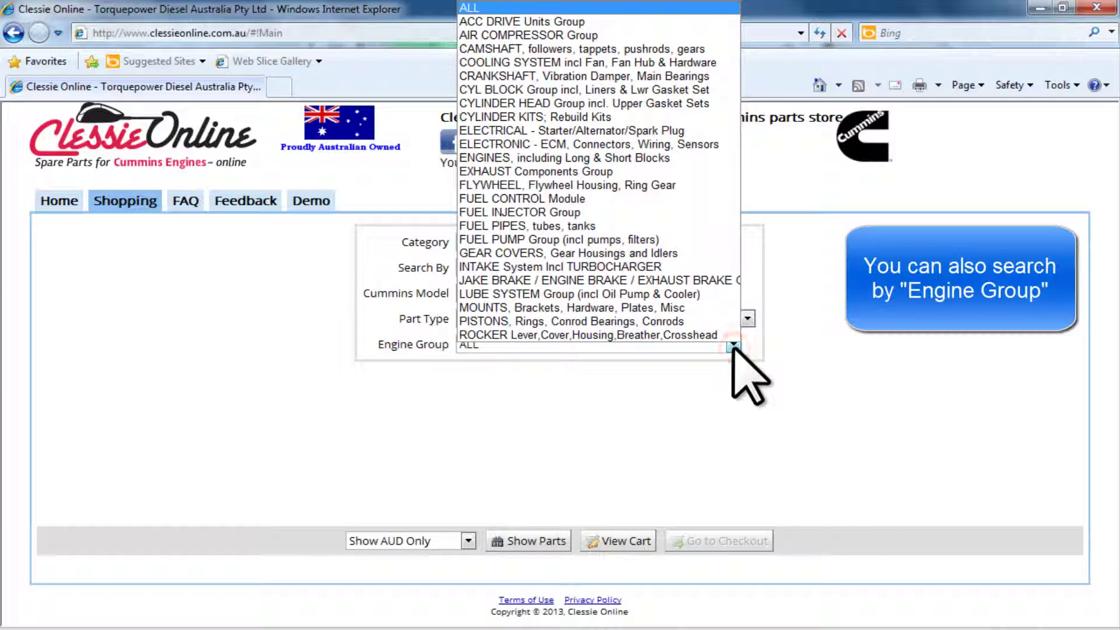
pyautogui.click(733, 345)
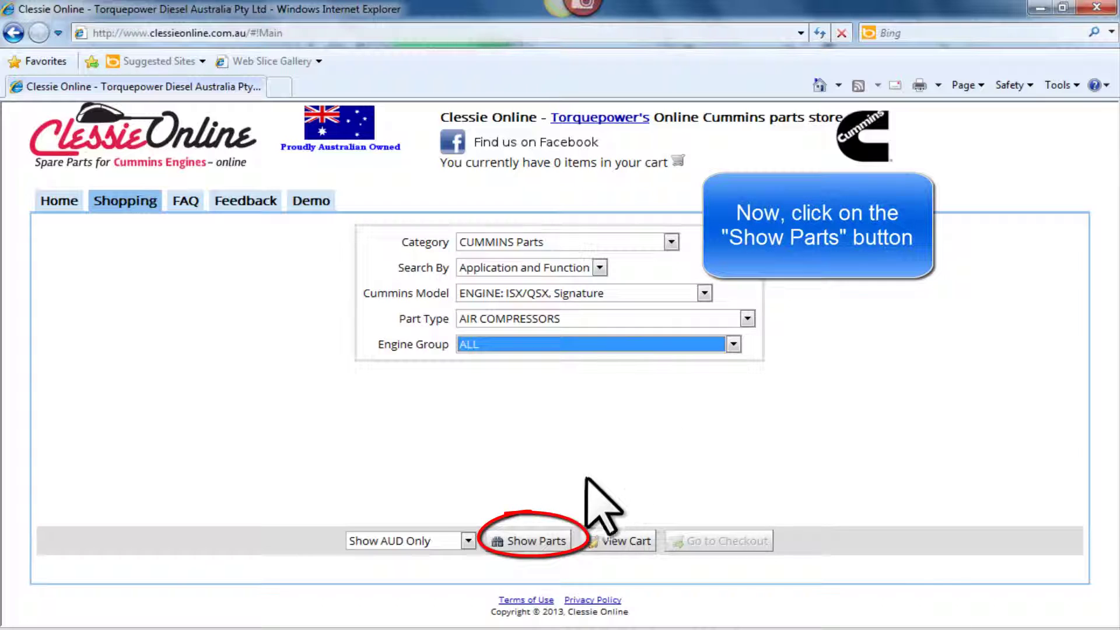
# Show the three matching air compressors with prices kept in AUD only
pyautogui.click(530, 542)
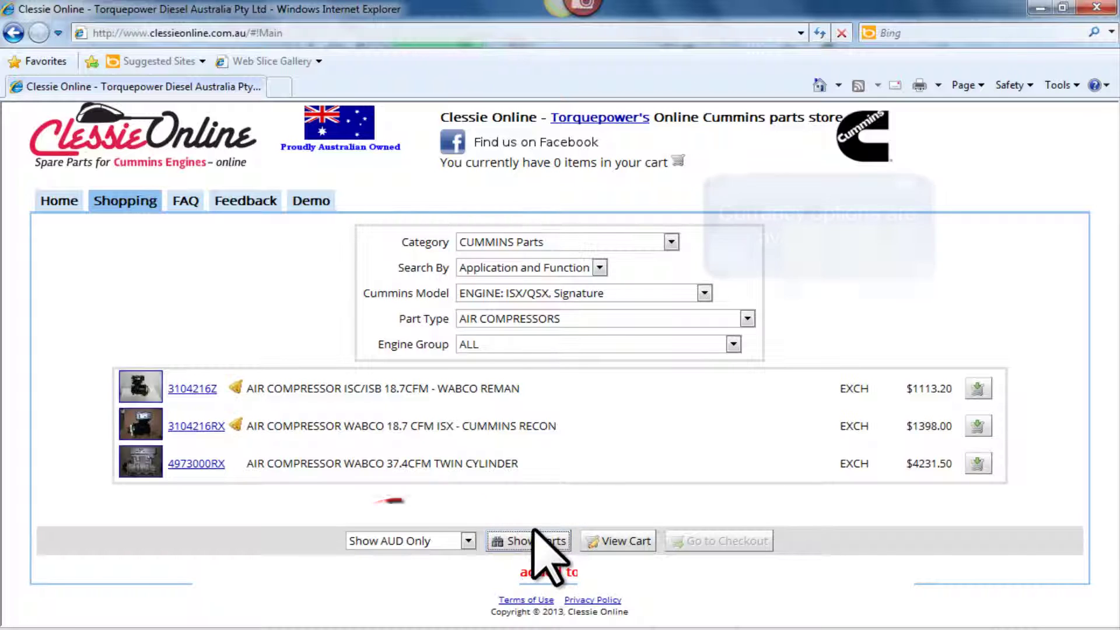
pyautogui.click(469, 541)
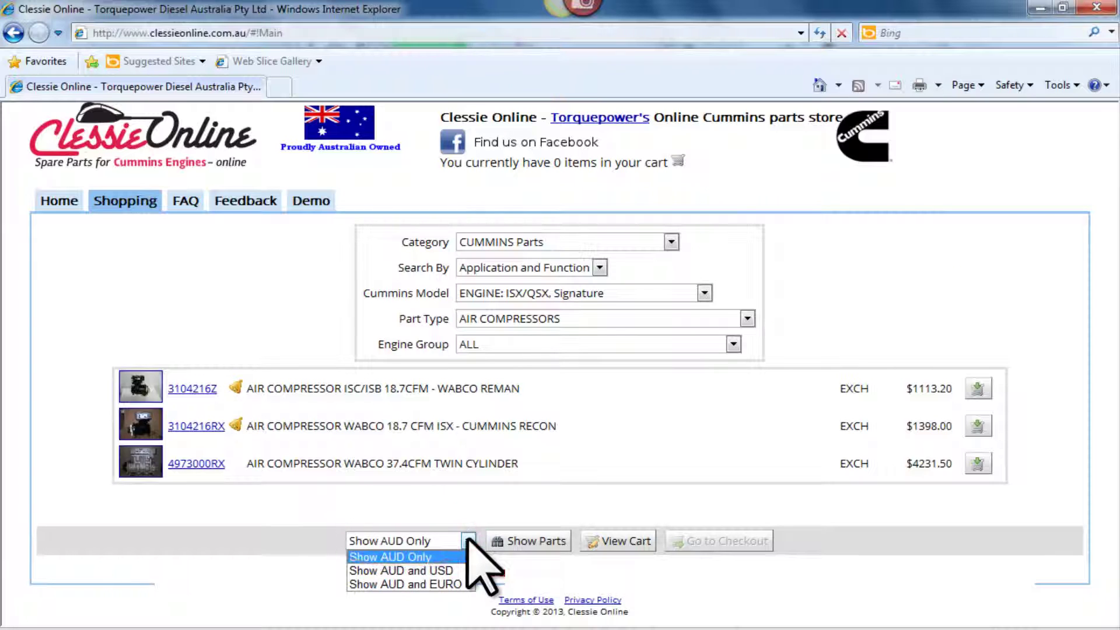
pyautogui.click(470, 541)
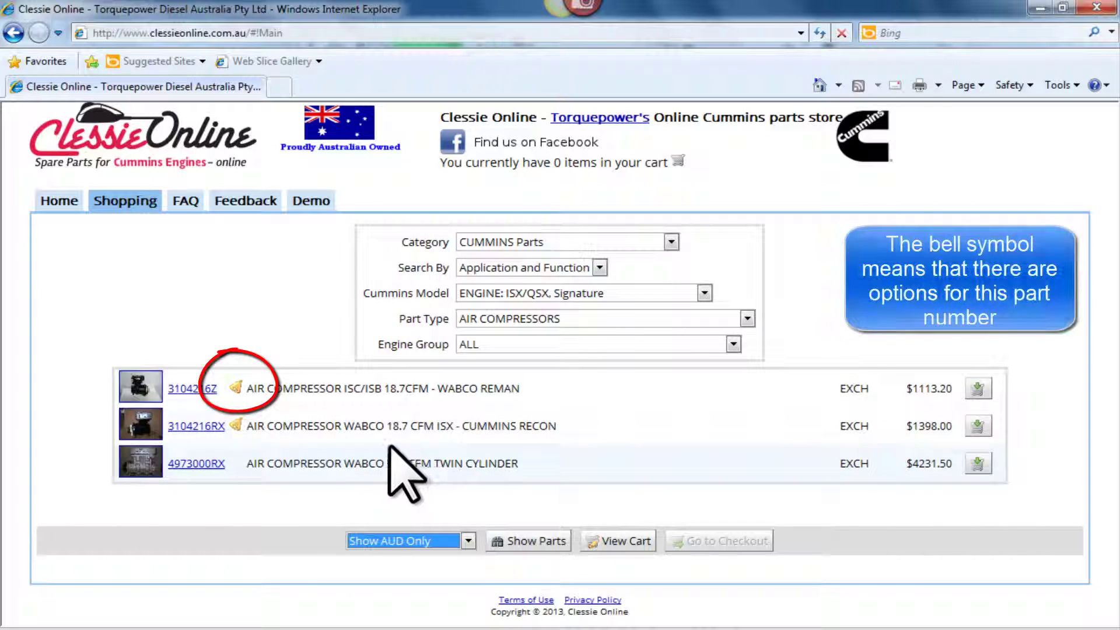
pyautogui.click(237, 388)
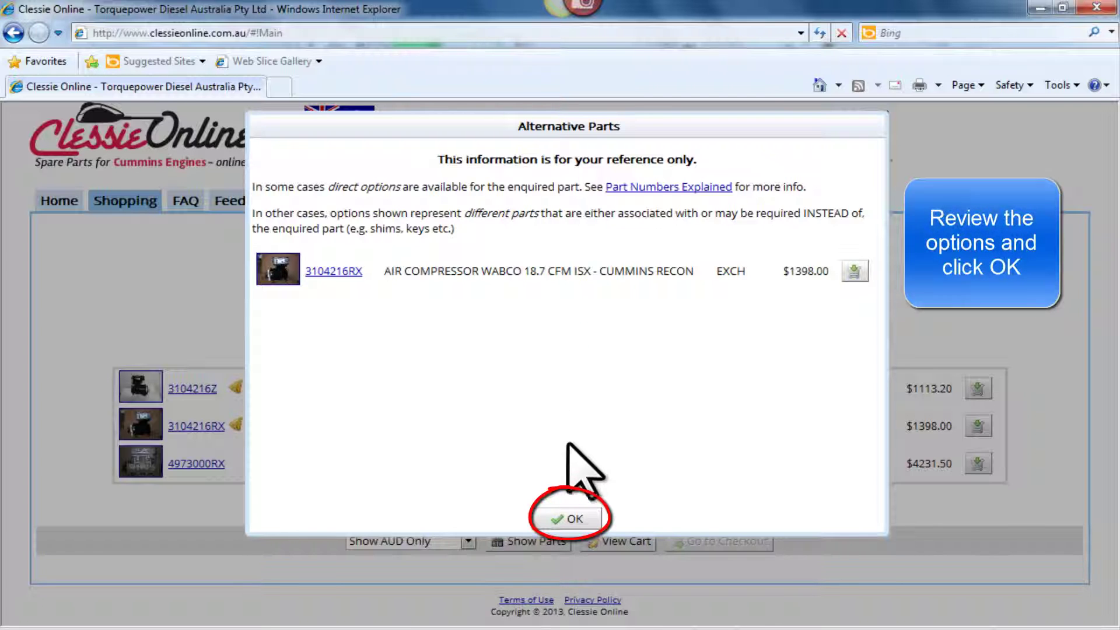
pyautogui.click(568, 519)
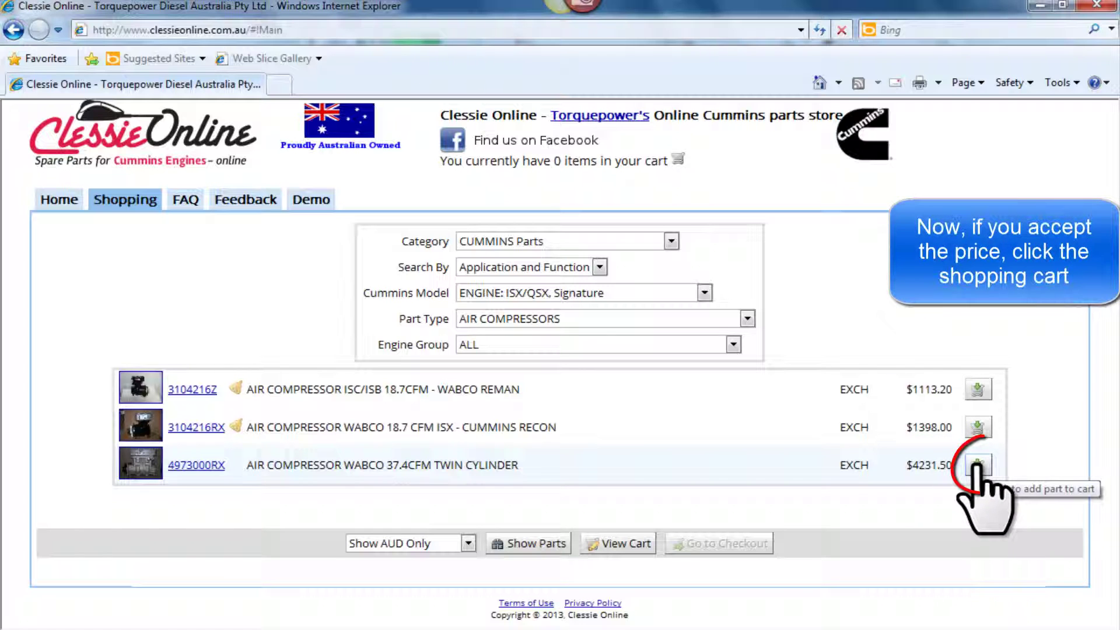
# Add the 4973000RX twin-cylinder compressor to the cart, accepting the core deposit terms
pyautogui.click(979, 465)
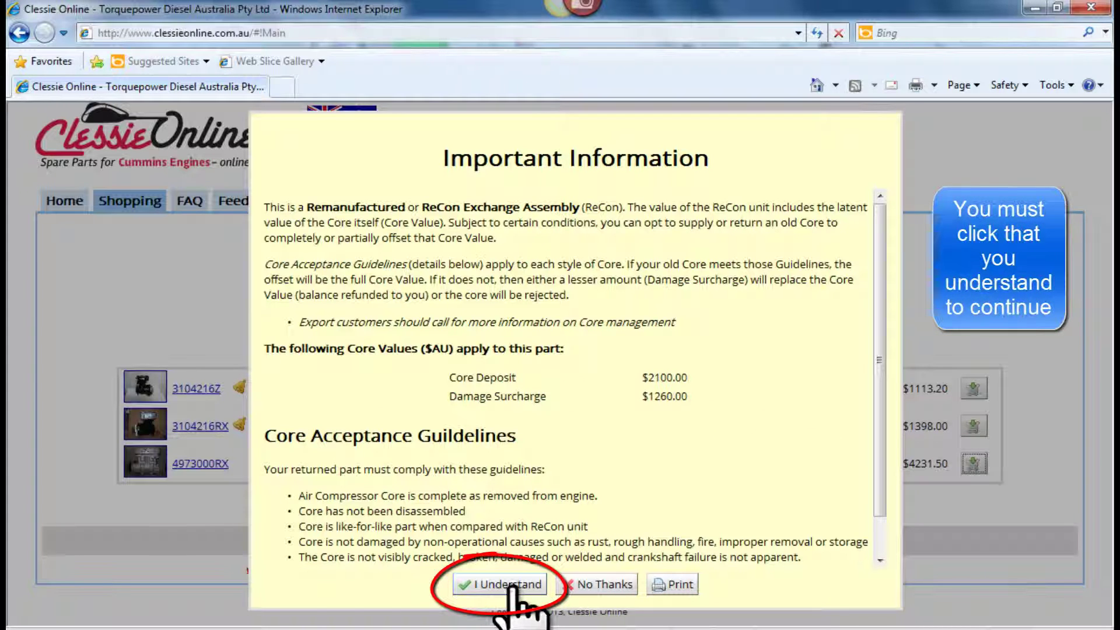
pyautogui.click(508, 585)
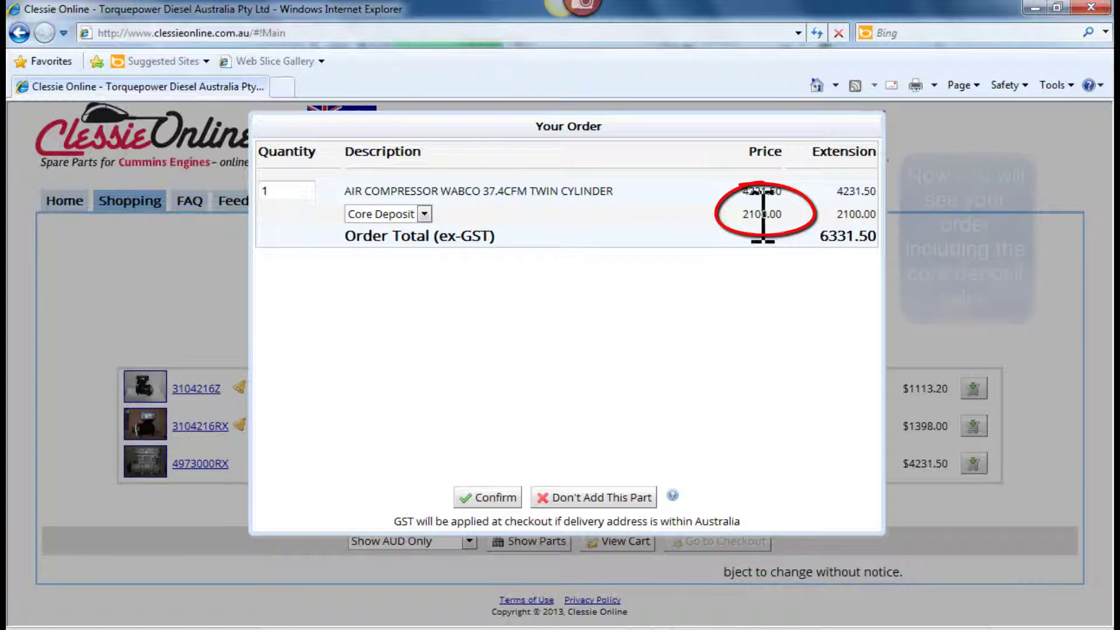
pyautogui.click(496, 497)
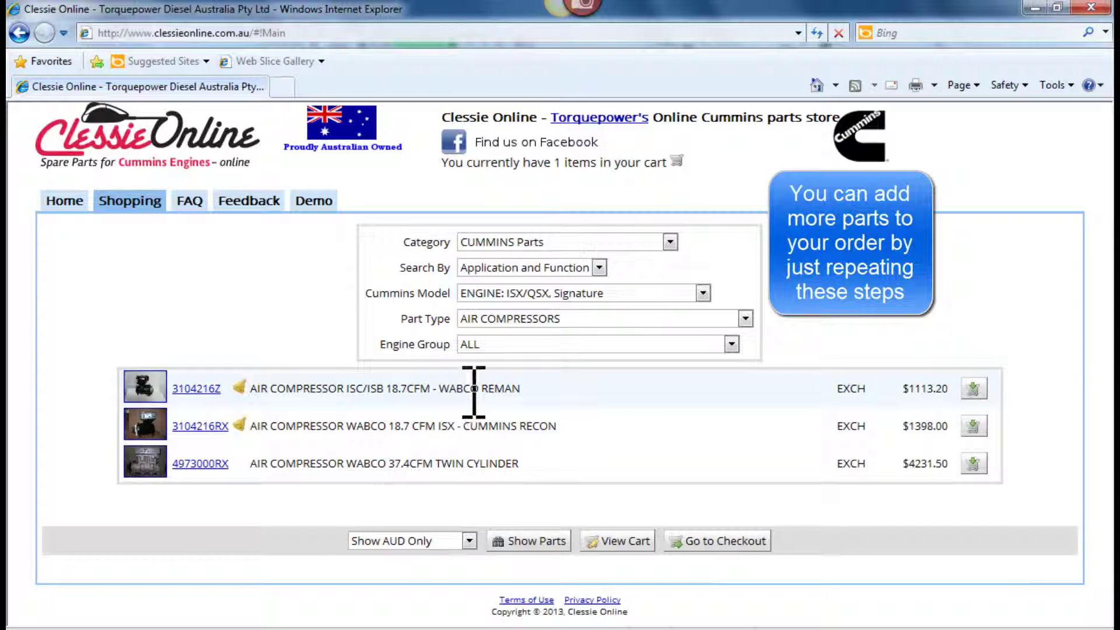
# Proceed to checkout and enter the contact email twice and a password
pyautogui.click(535, 541)
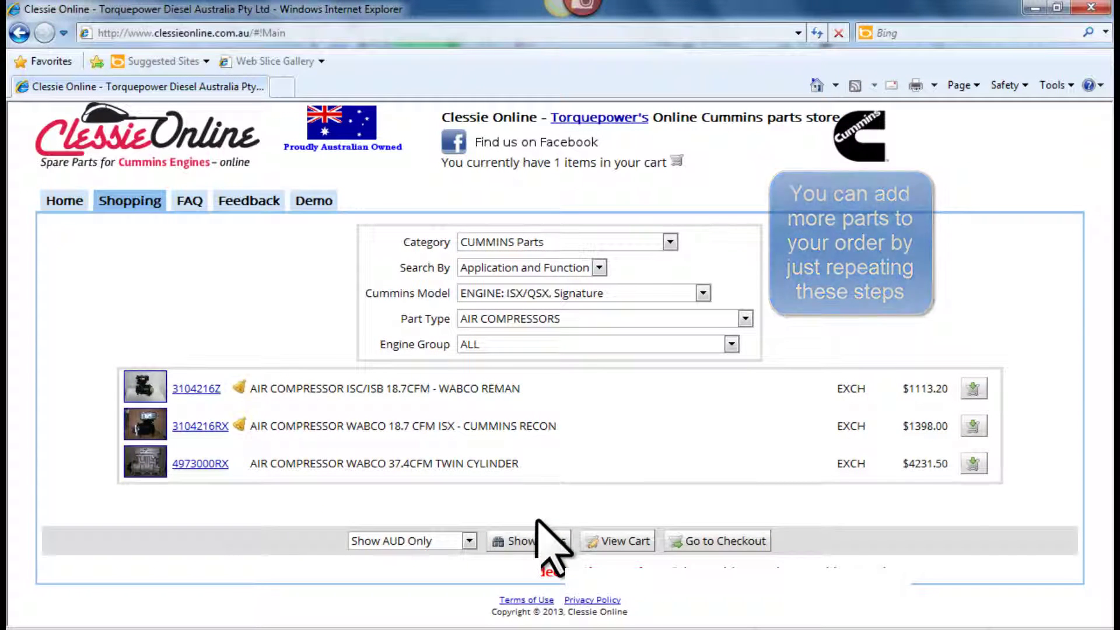
pyautogui.click(725, 542)
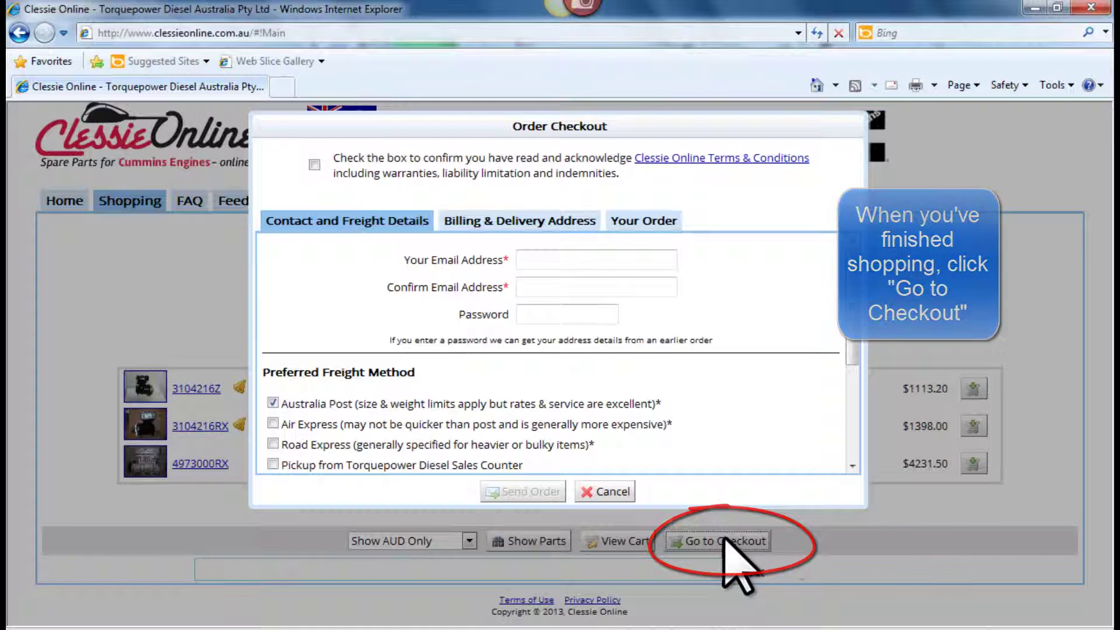
pyautogui.click(578, 259)
pyautogui.write('Jo')
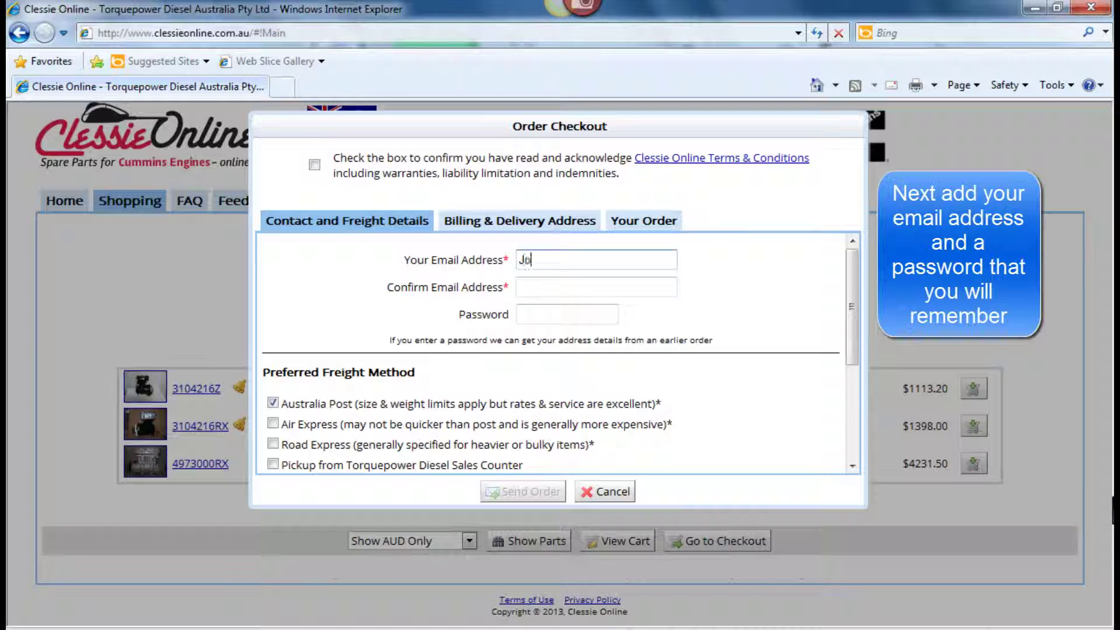
pyautogui.write('hnsmith@')
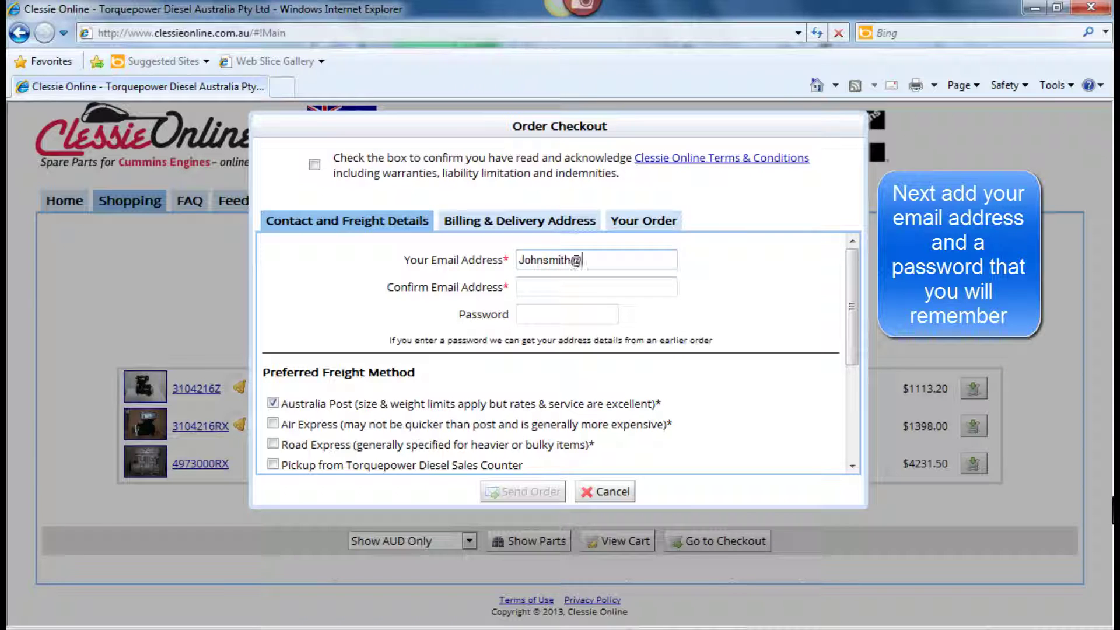
pyautogui.write('ggmail.com')
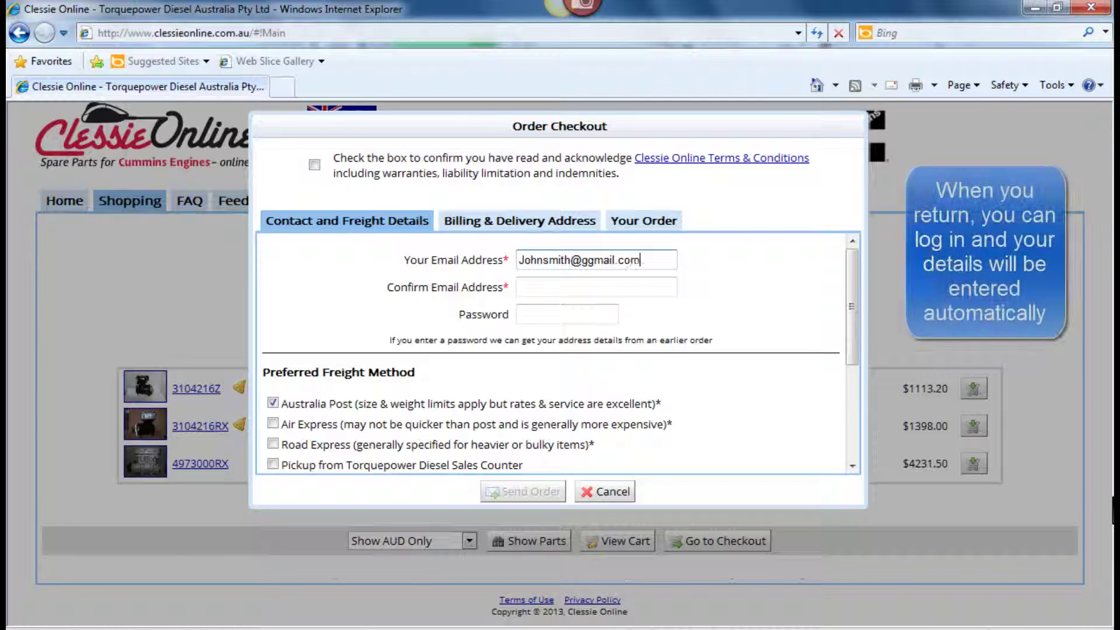
pyautogui.press('Tab')
pyautogui.write('Joh')
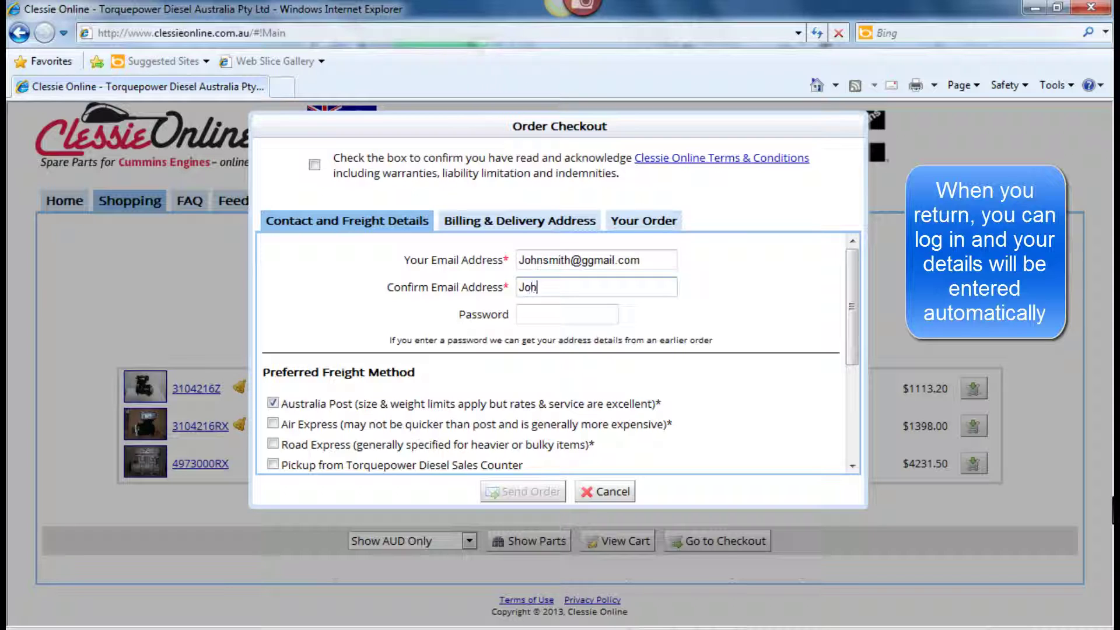
pyautogui.write('nsmith@gg')
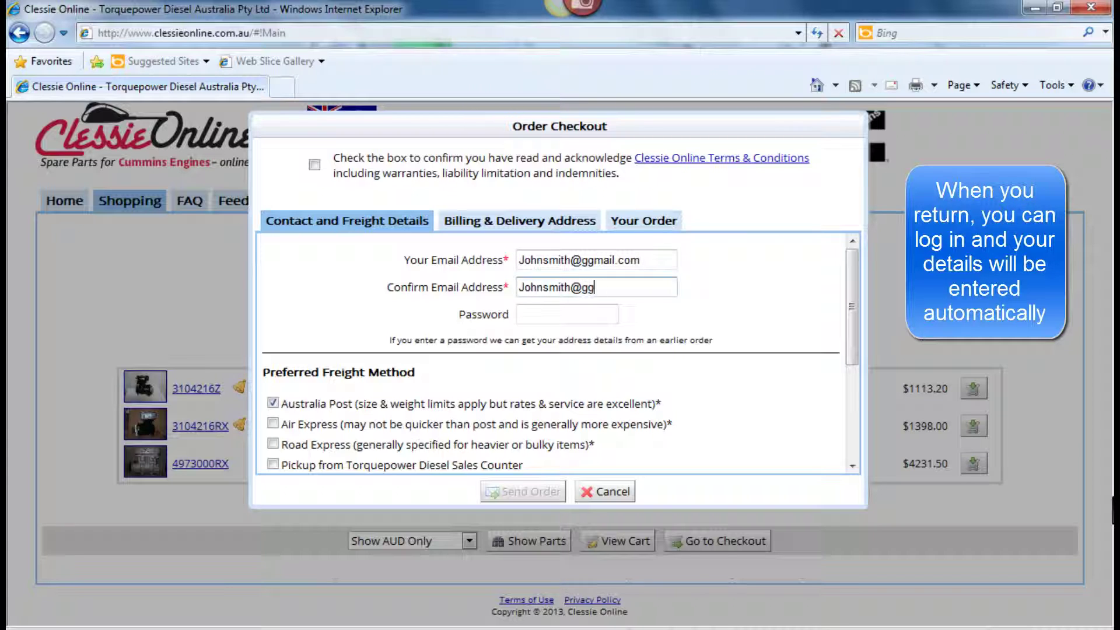
pyautogui.write('mail.co')
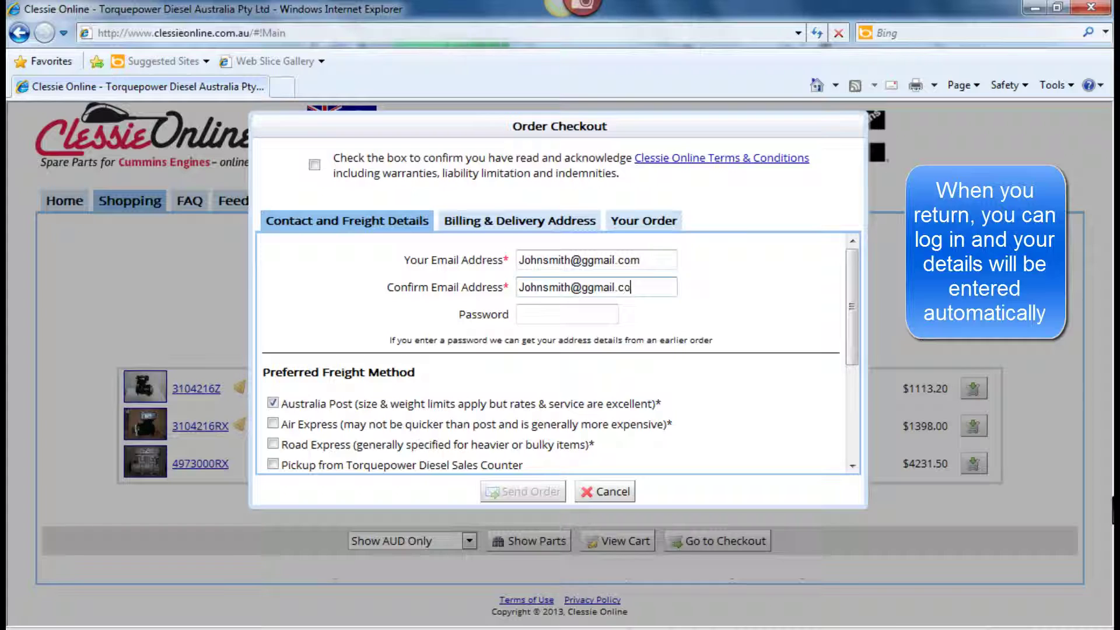
pyautogui.write('m')
pyautogui.press('Tab')
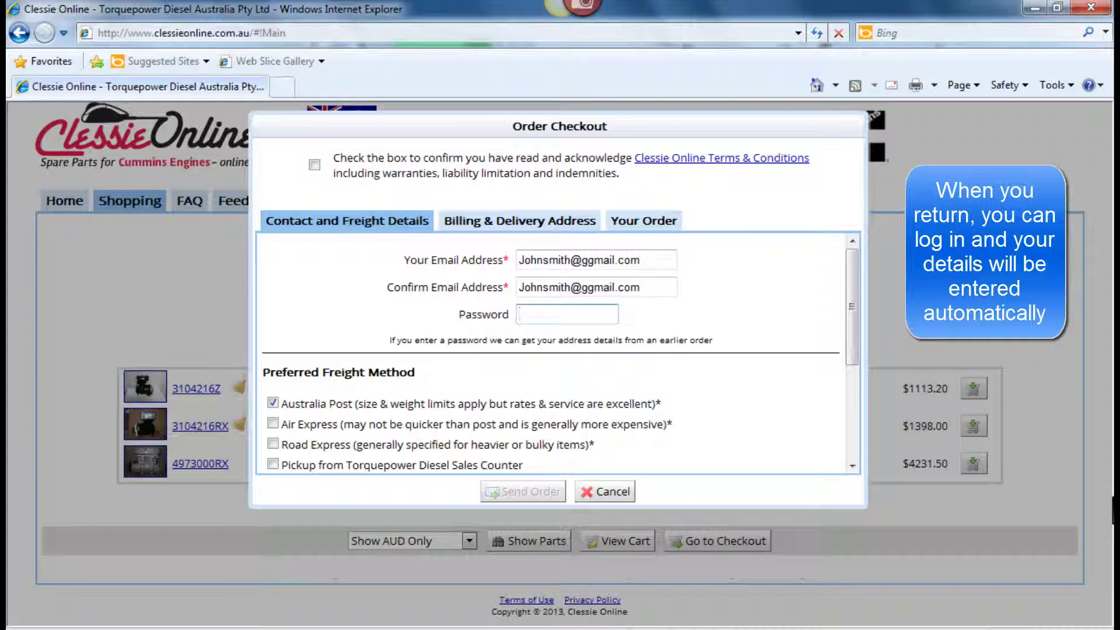
pyautogui.write('password')
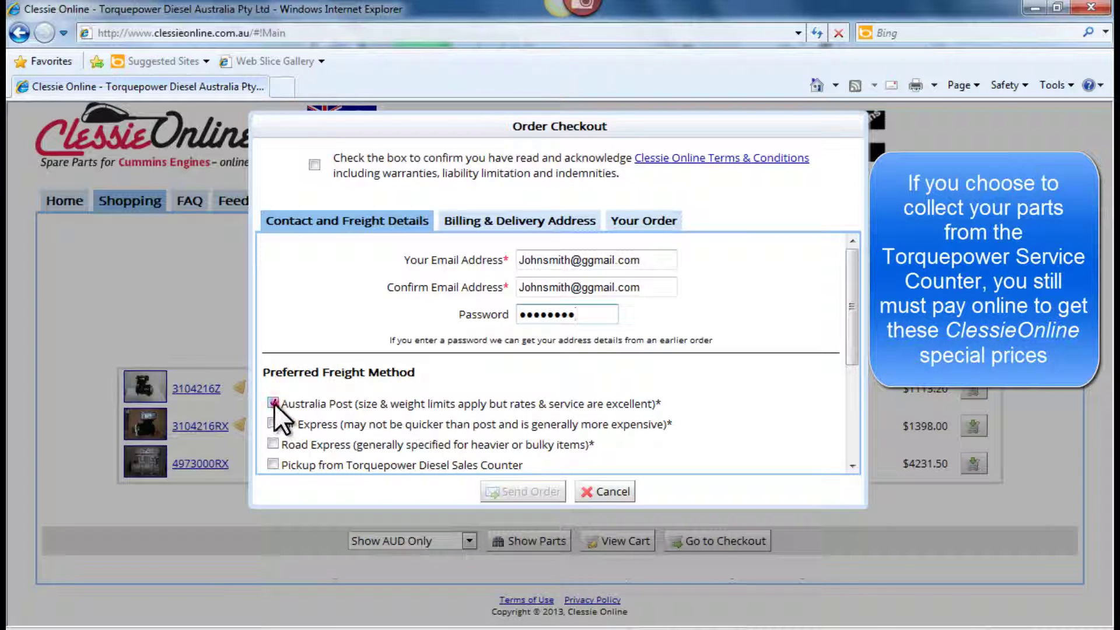
# Untick and re-tick Australia Post as the freight method
pyautogui.click(275, 404)
pyautogui.click(274, 404)
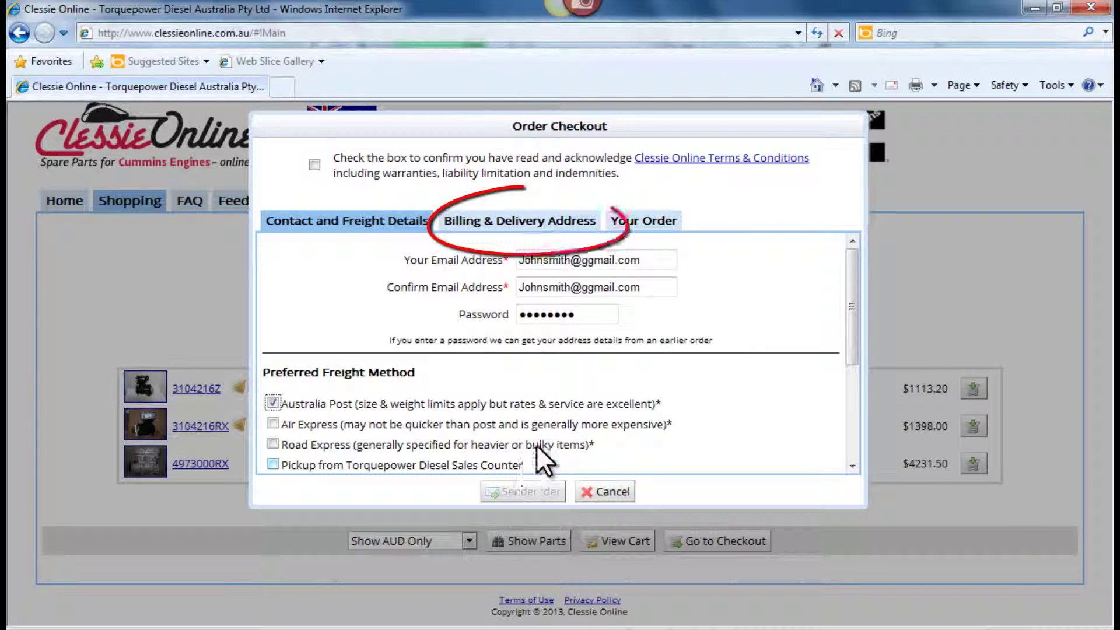
# Fill the billing name, address, city, state, postcode and contact phone
pyautogui.click(510, 226)
pyautogui.click(526, 283)
pyautogui.write('John')
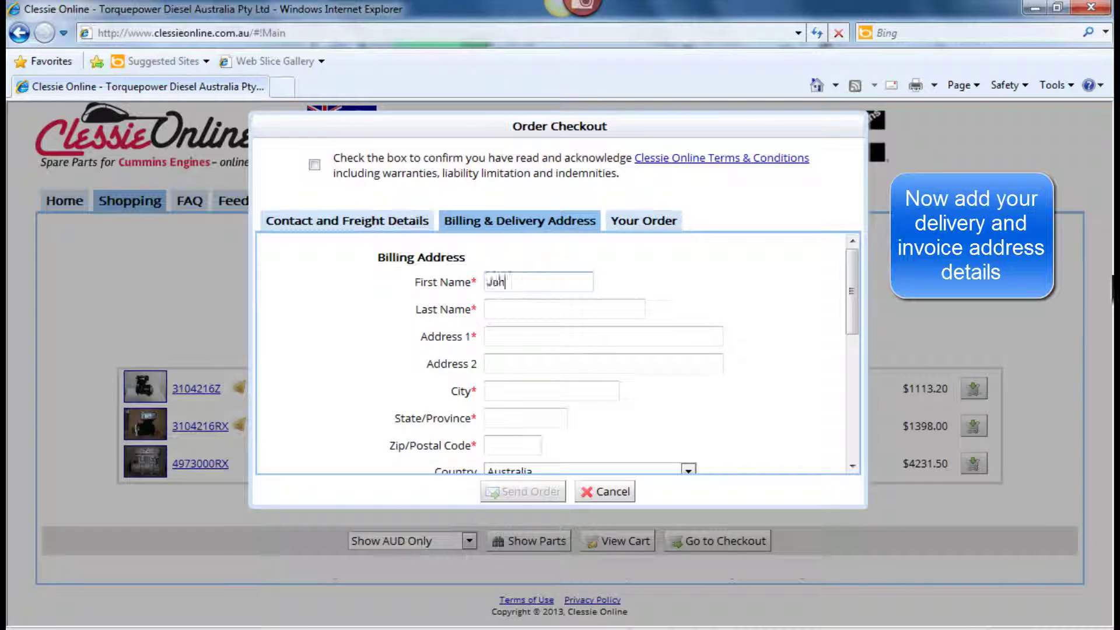
pyautogui.press('Tab')
pyautogui.write('Smith')
pyautogui.press('Tab')
pyautogui.write('1 smith street')
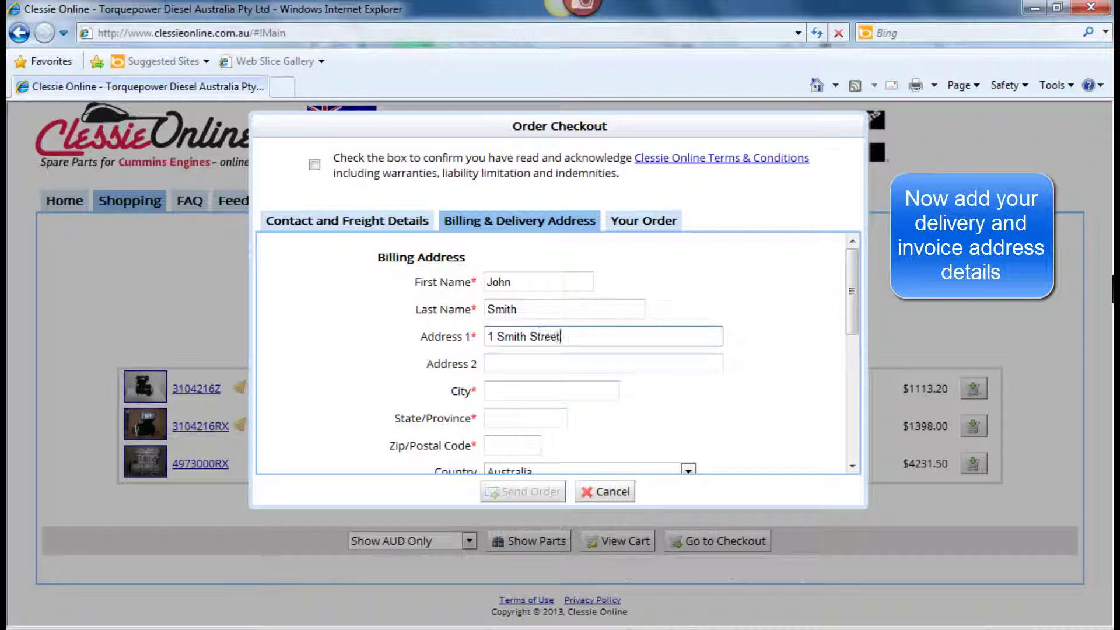
pyautogui.press('Tab')
pyautogui.press('Tab')
pyautogui.write('Smithville')
pyautogui.press('Tab')
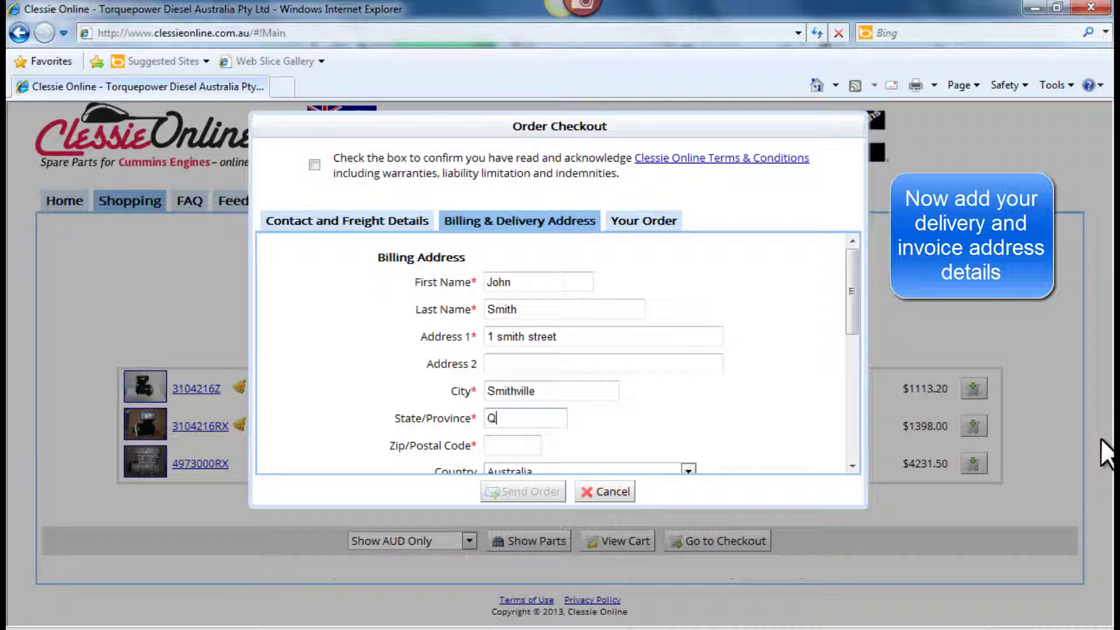
pyautogui.write('QLD')
pyautogui.press('Tab')
pyautogui.write('1234')
pyautogui.press('Tab')
pyautogui.press('Tab')
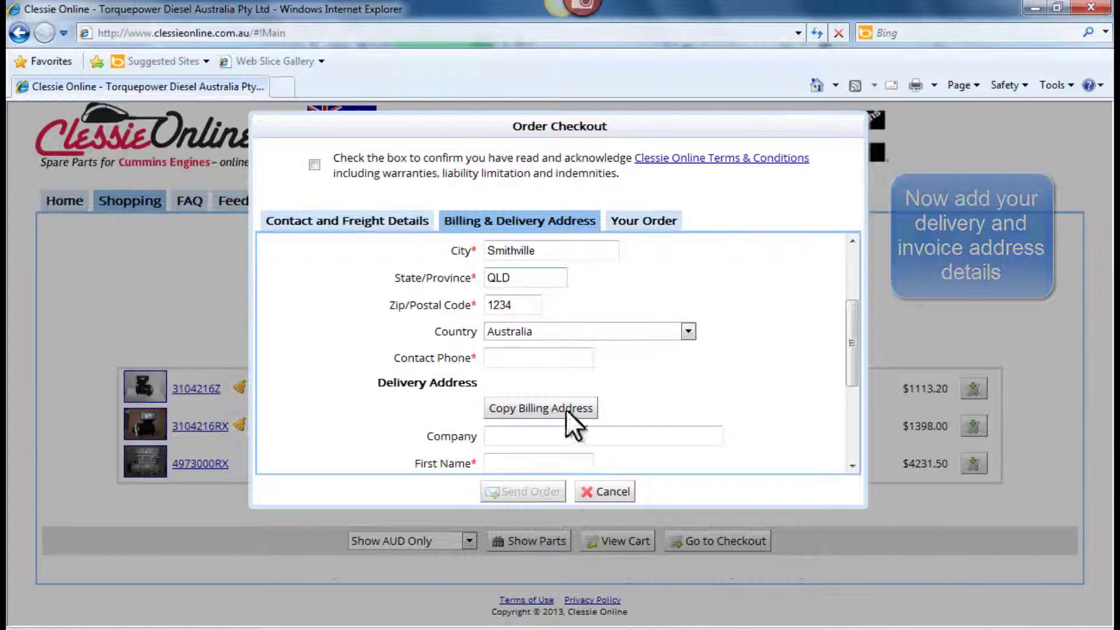
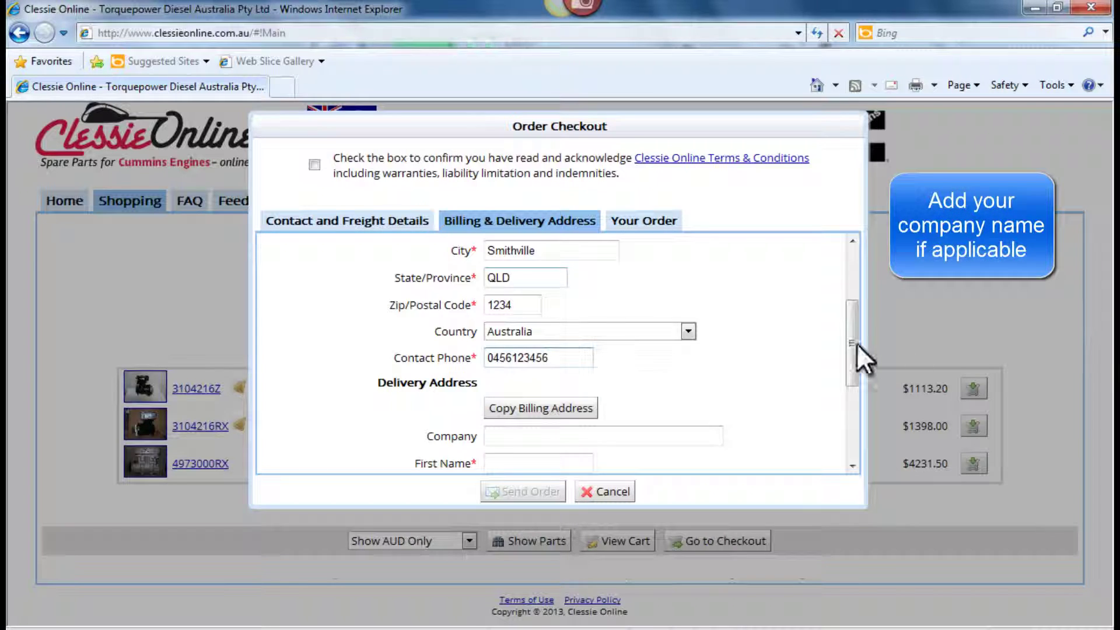
pyautogui.scroll(-3, 858, 343)
# Copy the billing address to delivery and add the company name
pyautogui.click(540, 272)
pyautogui.click(570, 299)
pyautogui.write('Johns')
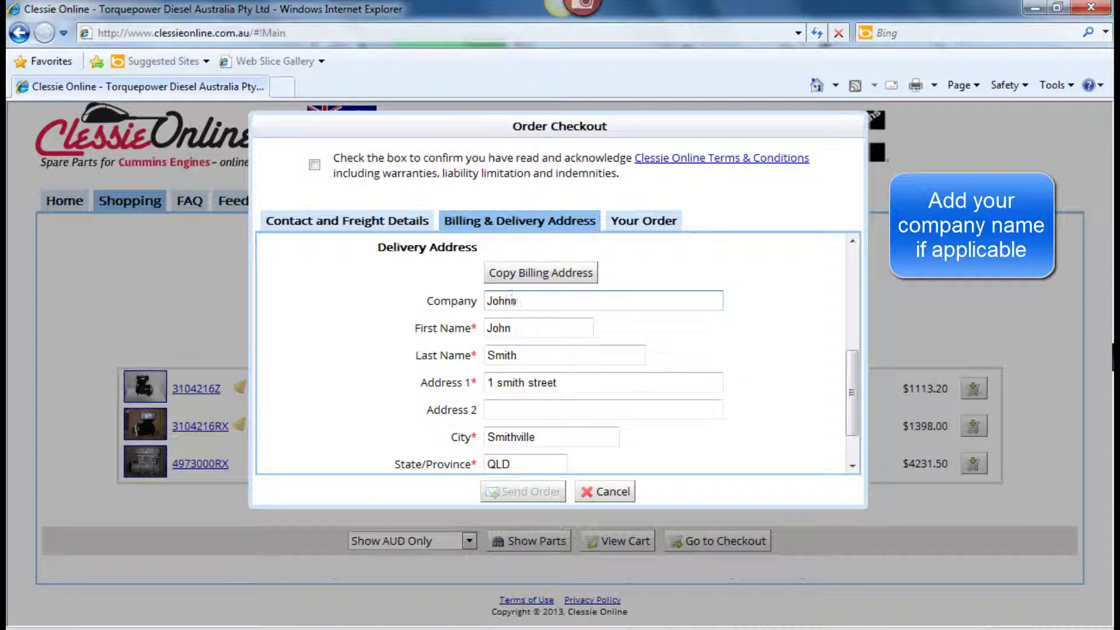
pyautogui.write(' Earthmoving Pty Ltd')
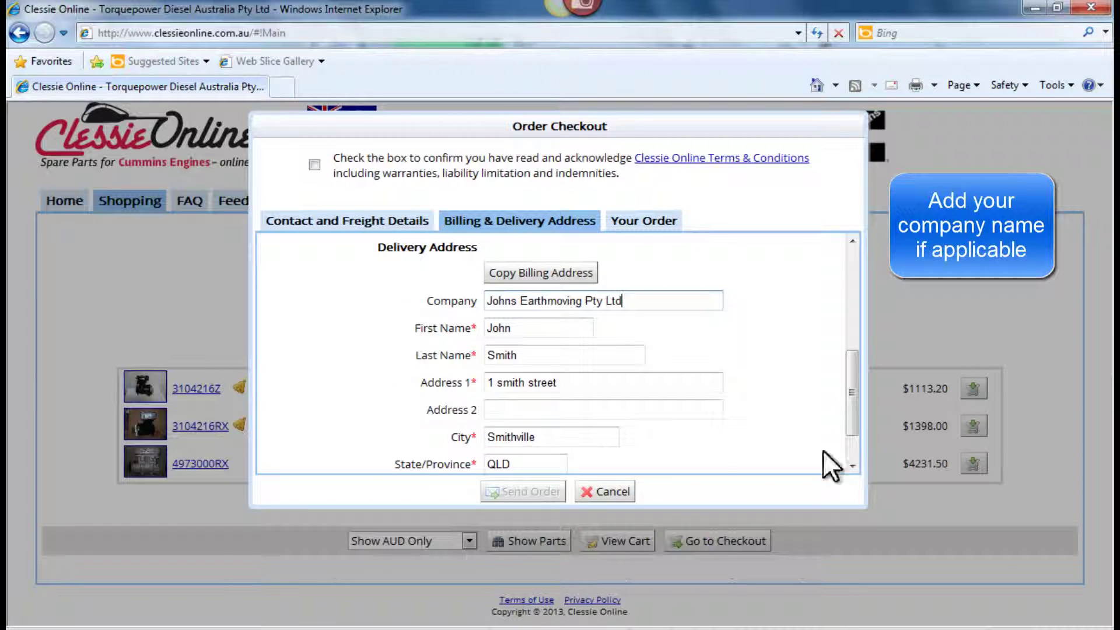
pyautogui.press('Tab')
pyautogui.press('Tab')
pyautogui.moveTo(853, 367)
pyautogui.mouseDown()
pyautogui.moveTo(869, 417)
pyautogui.moveTo(814, 248)
pyautogui.mouseUp()
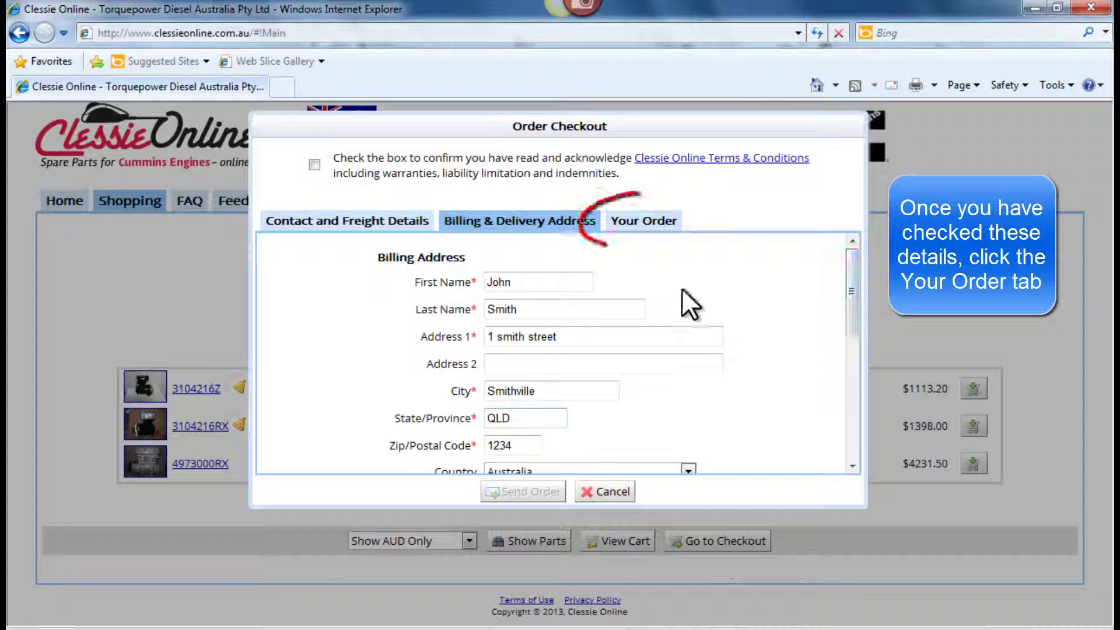
# Review the order total and accept the terms and conditions
pyautogui.click(645, 226)
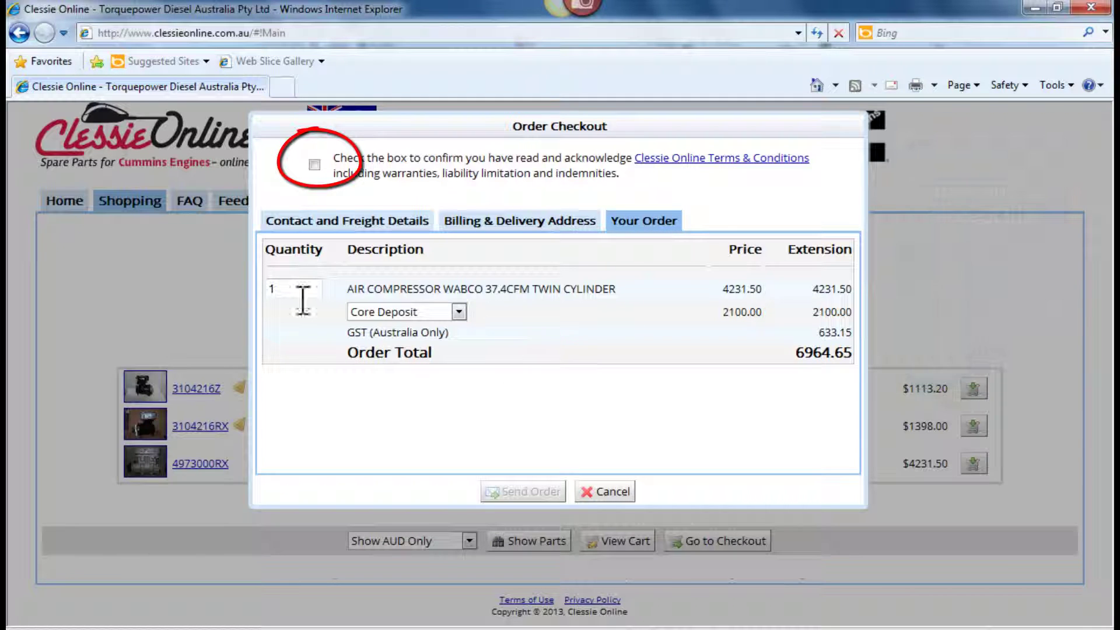
pyautogui.click(315, 163)
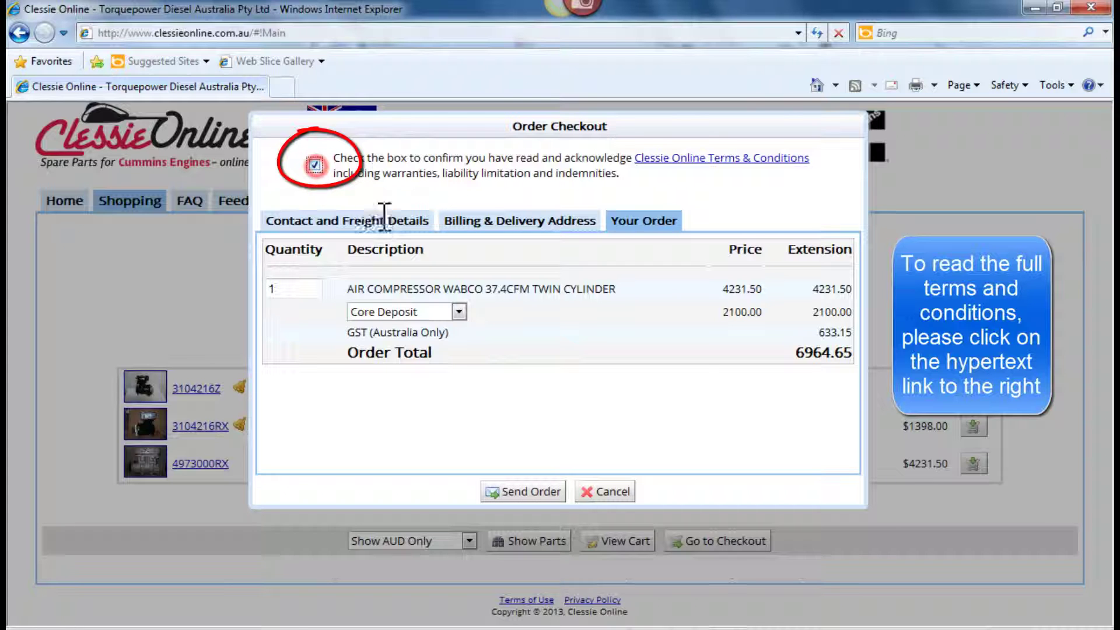
pyautogui.click(531, 494)
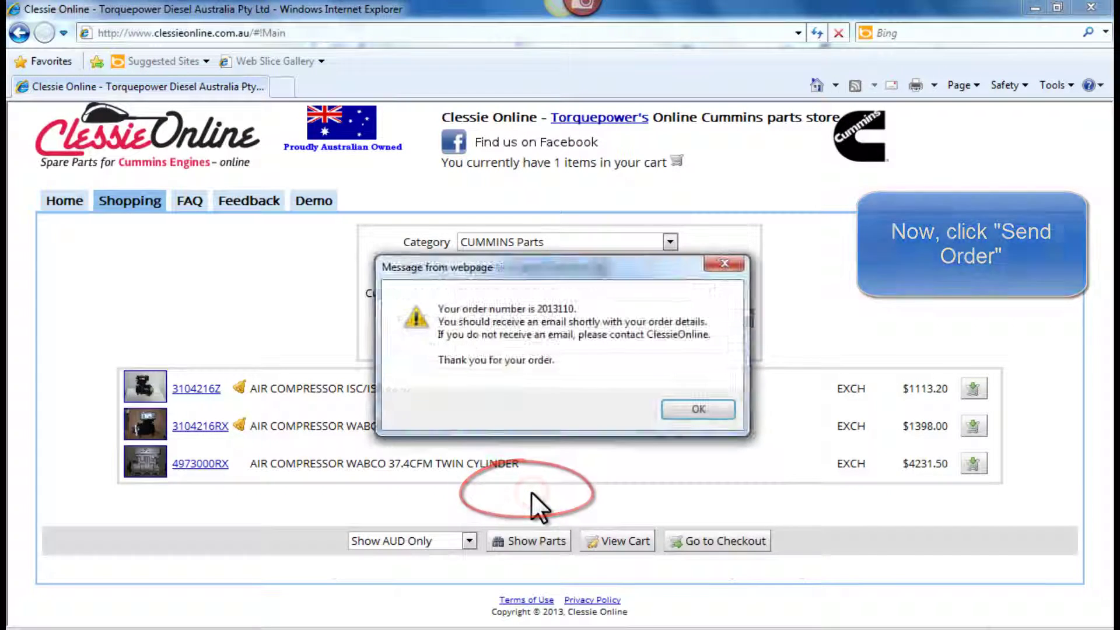